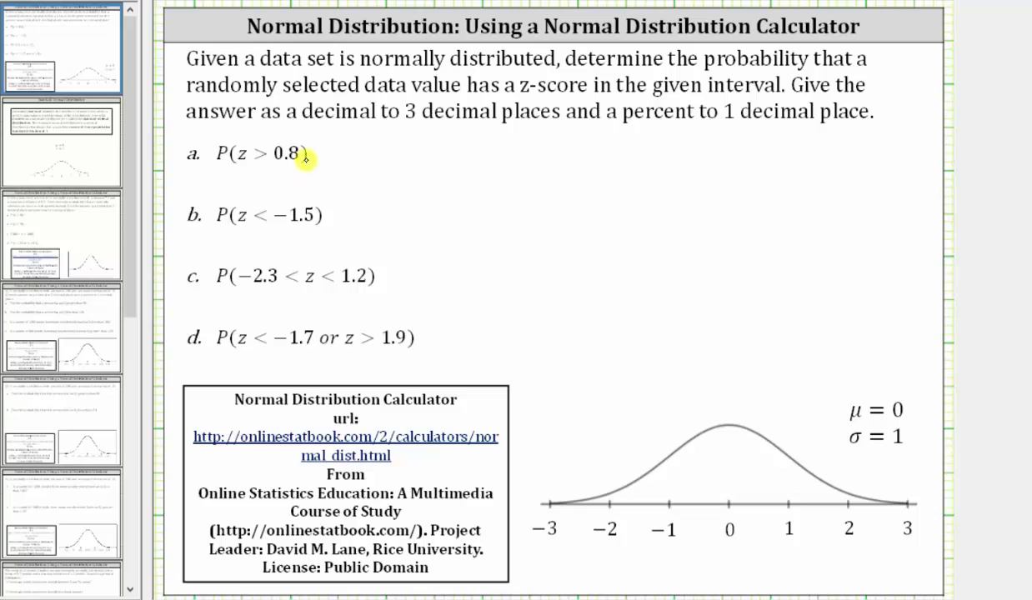
Show the second slide, the Standard Normal Distribution slide with the z-score curve.
{"action": "left_click", "coordinate": [88, 138]}
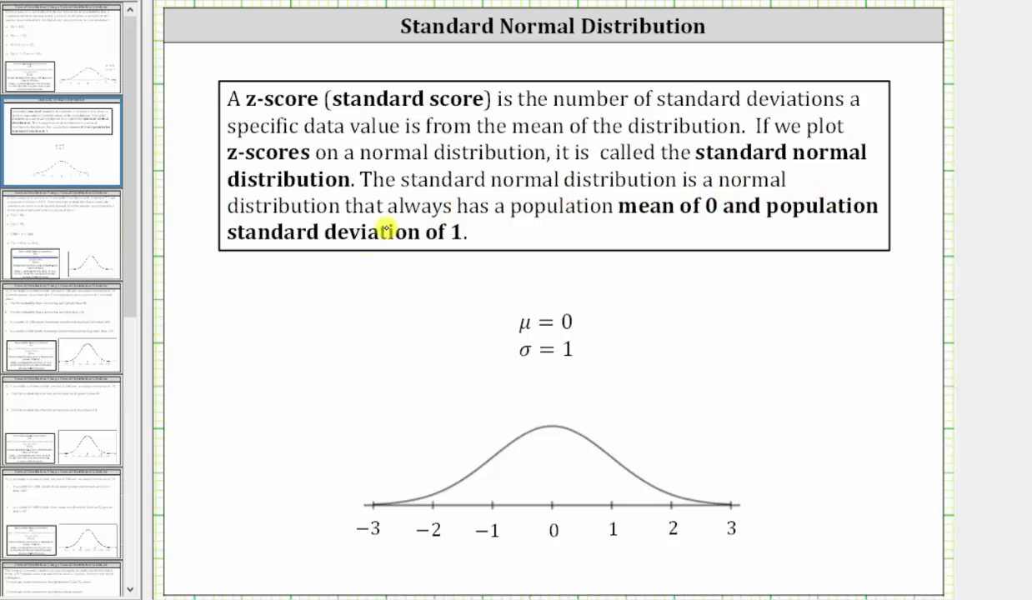
Go back to the first slide with the four z-score interval problems and calculator link.
{"action": "left_click", "coordinate": [88, 48]}
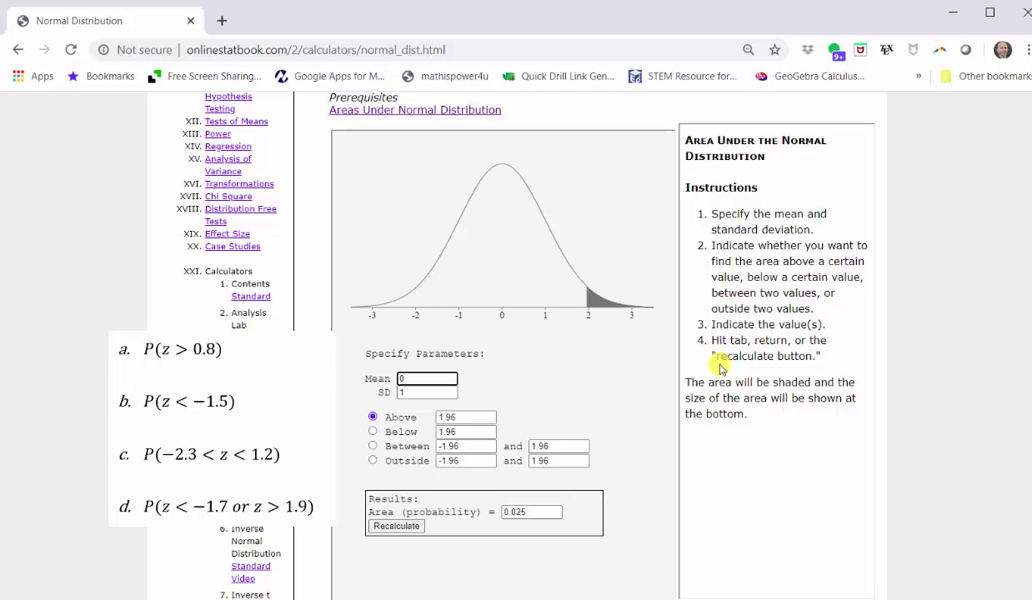
With mean 0 and SD 1, compute the area above 0.8 (0.2119) and handwrite 0.212 = 21.2% for part a.
{"action": "double_click", "coordinate": [420, 376]}
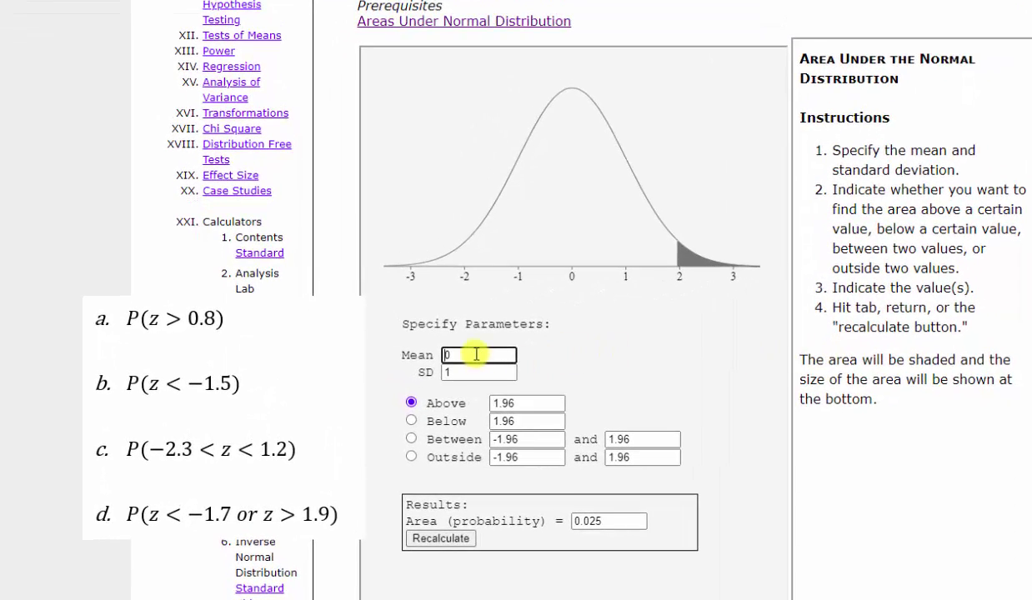
{"action": "left_click", "coordinate": [463, 372]}
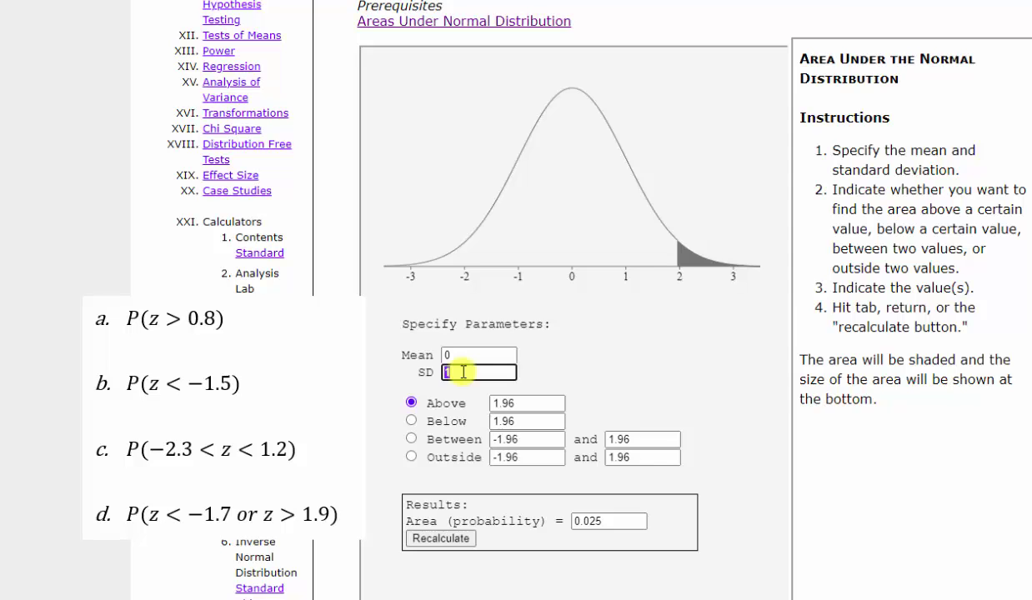
{"action": "left_click", "coordinate": [412, 402]}
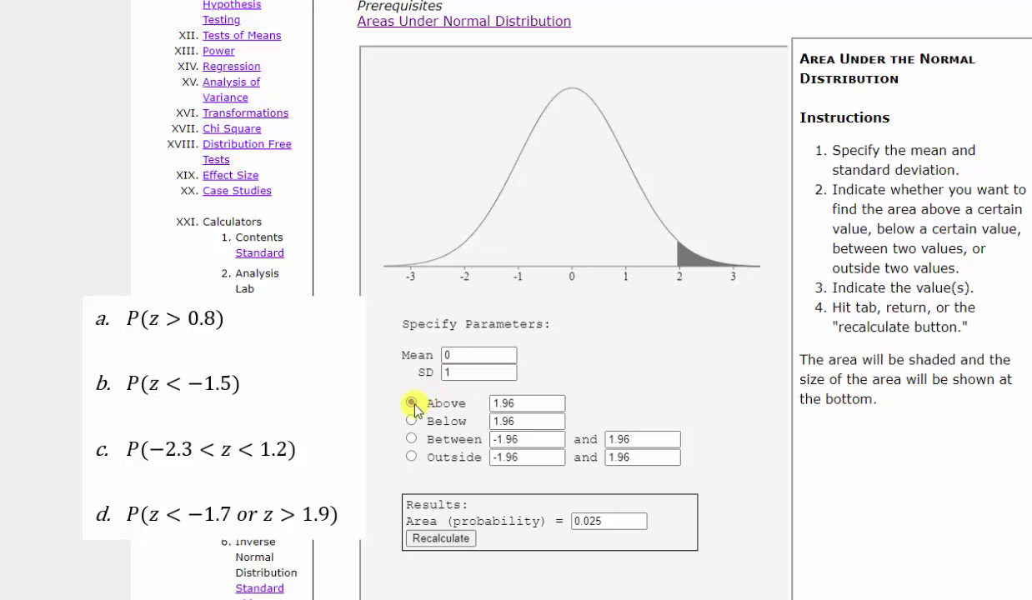
{"action": "left_click_drag", "start_coordinate": [514, 405], "coordinate": [467, 406]}
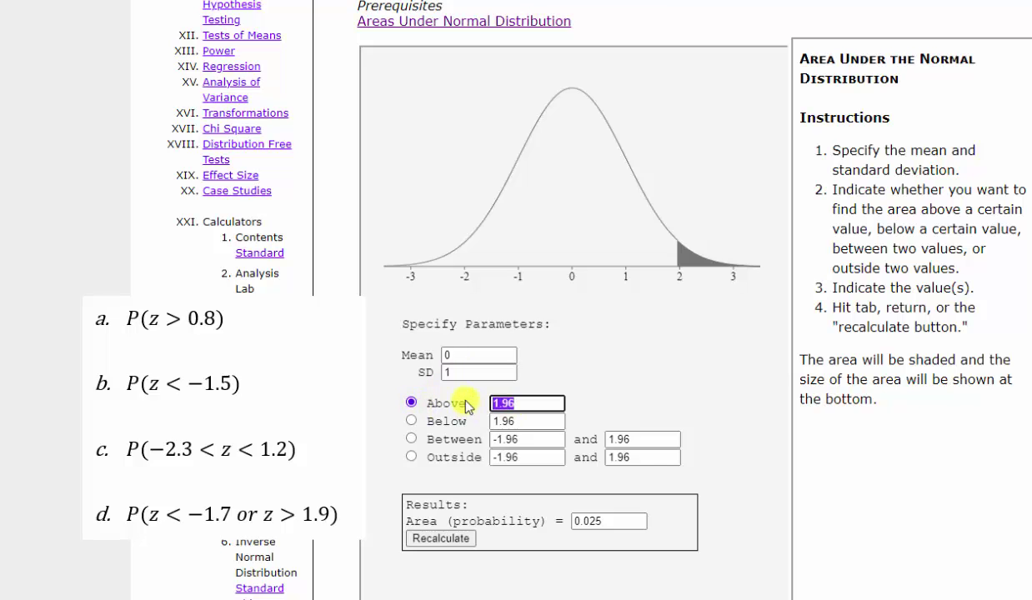
{"action": "type", "text": "0"}
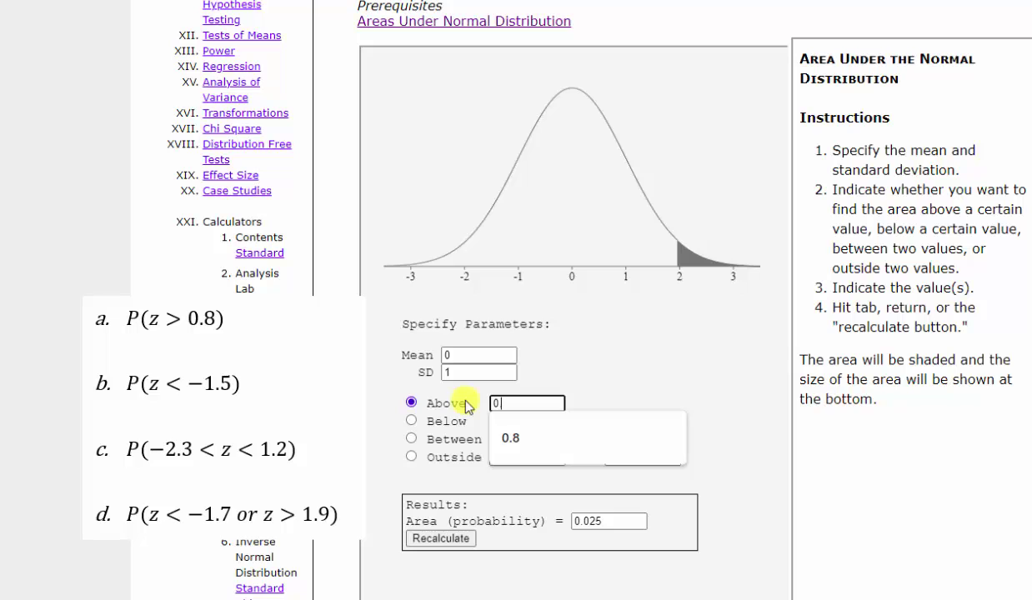
{"action": "type", "text": ".8"}
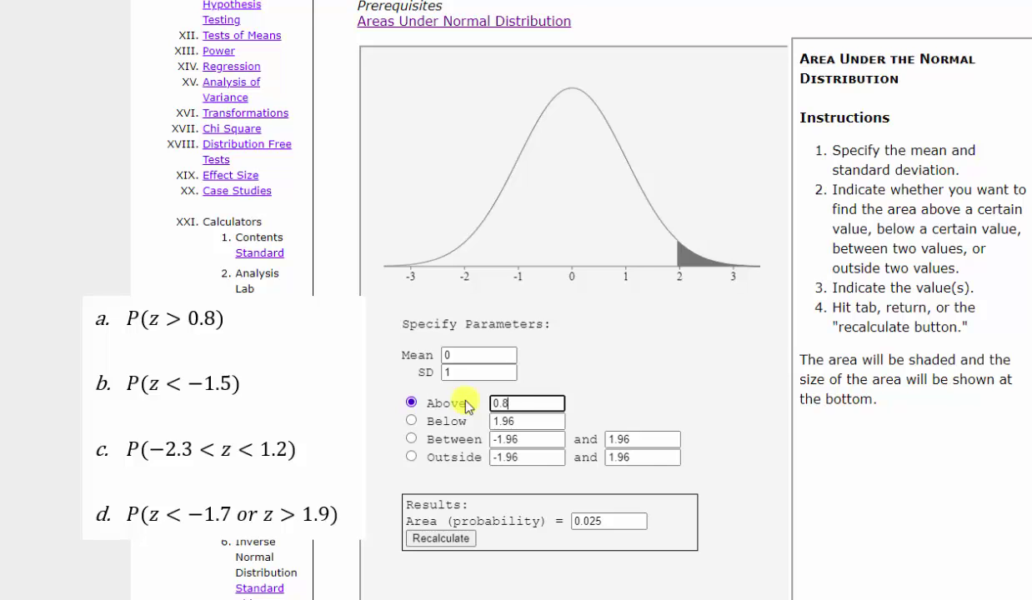
{"action": "left_click", "coordinate": [434, 542]}
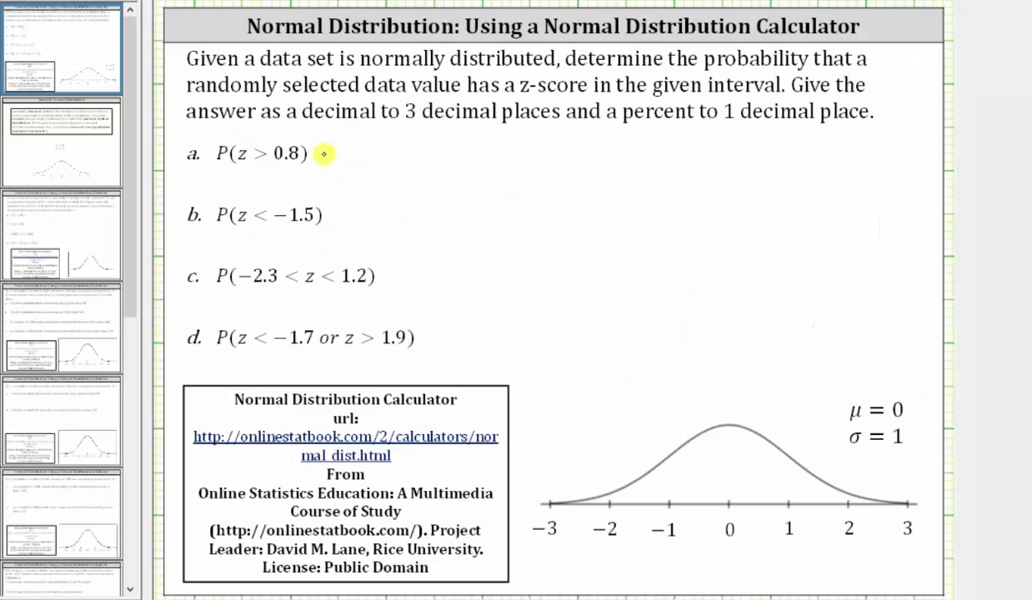
{"action": "mouse_move", "coordinate": [325, 153]}
{"action": "left_mouse_down"}
{"action": "mouse_move", "coordinate": [365, 147]}
{"action": "mouse_move", "coordinate": [387, 159]}
{"action": "mouse_move", "coordinate": [441, 142]}
{"action": "mouse_move", "coordinate": [463, 157]}
{"action": "mouse_move", "coordinate": [544, 143]}
{"action": "mouse_move", "coordinate": [569, 154]}
{"action": "left_mouse_up"}
{"action": "left_click", "coordinate": [376, 159]}
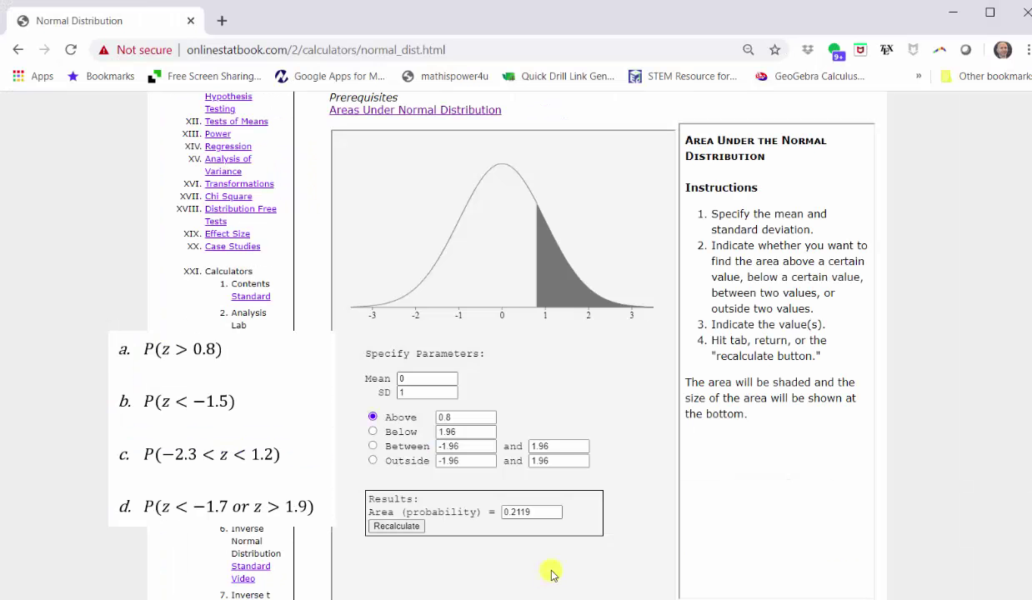
Compute the area below -1.5 (0.0668) and start handwriting 0.067 for part b.
{"action": "left_click", "coordinate": [373, 432]}
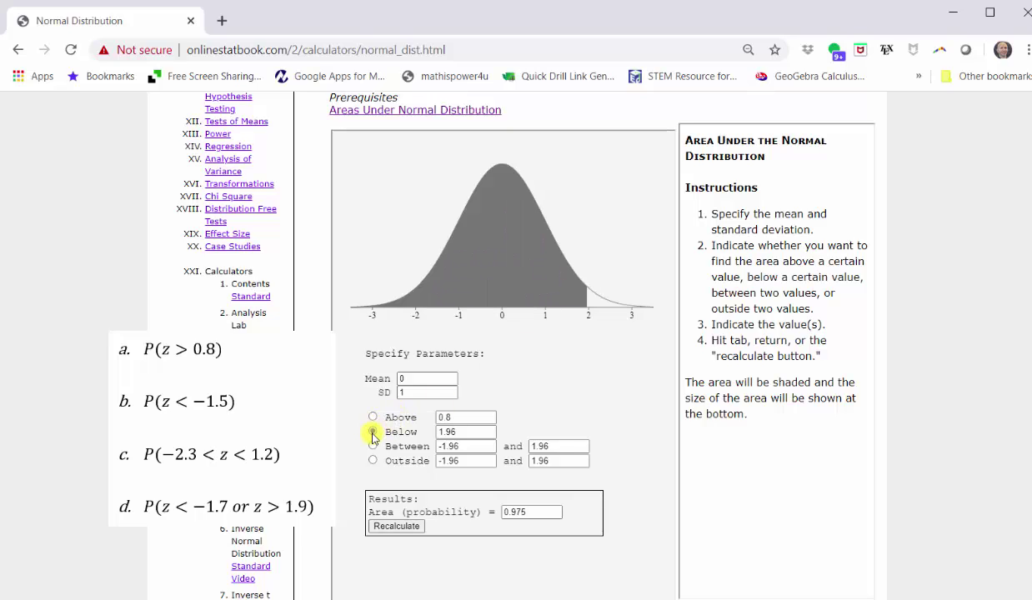
{"action": "double_click", "coordinate": [449, 431]}
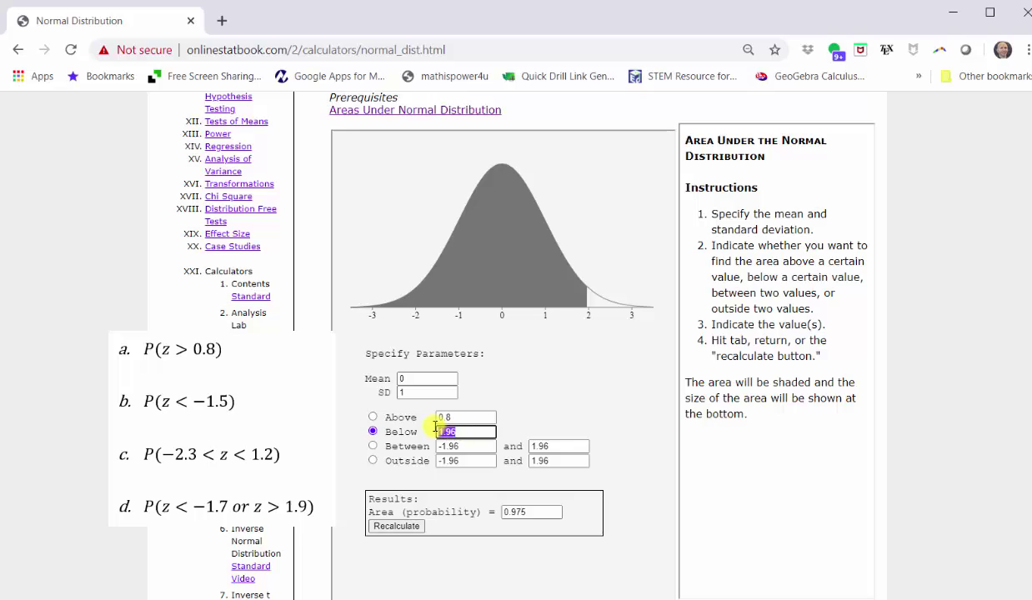
{"action": "type", "text": "-1.5"}
{"action": "left_click", "coordinate": [408, 526]}
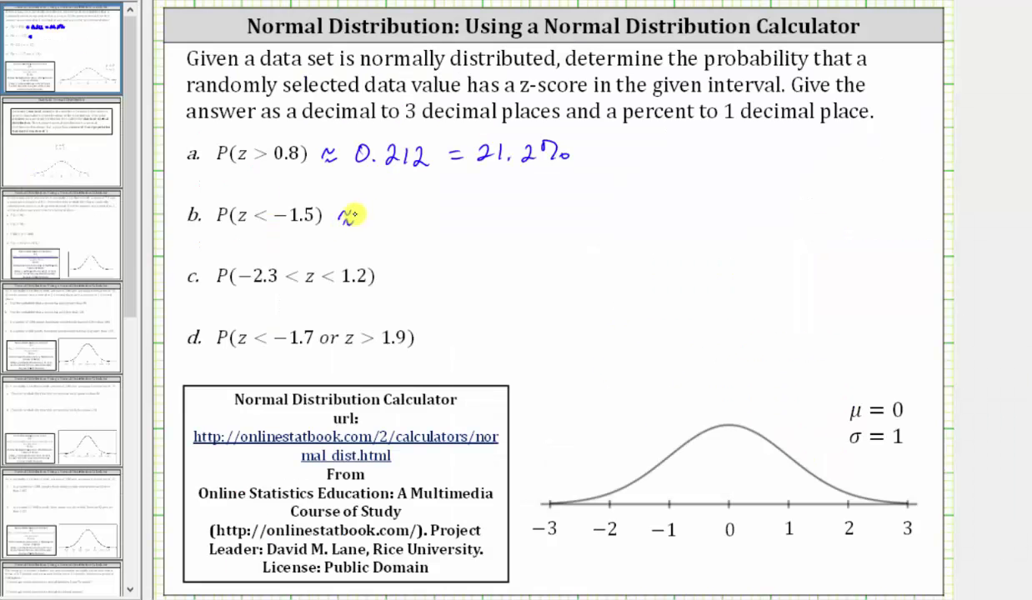
{"action": "mouse_move", "coordinate": [340, 212]}
{"action": "left_mouse_down"}
{"action": "mouse_move", "coordinate": [429, 214]}
{"action": "mouse_move", "coordinate": [546, 198]}
{"action": "mouse_move", "coordinate": [567, 211]}
{"action": "left_mouse_up"}
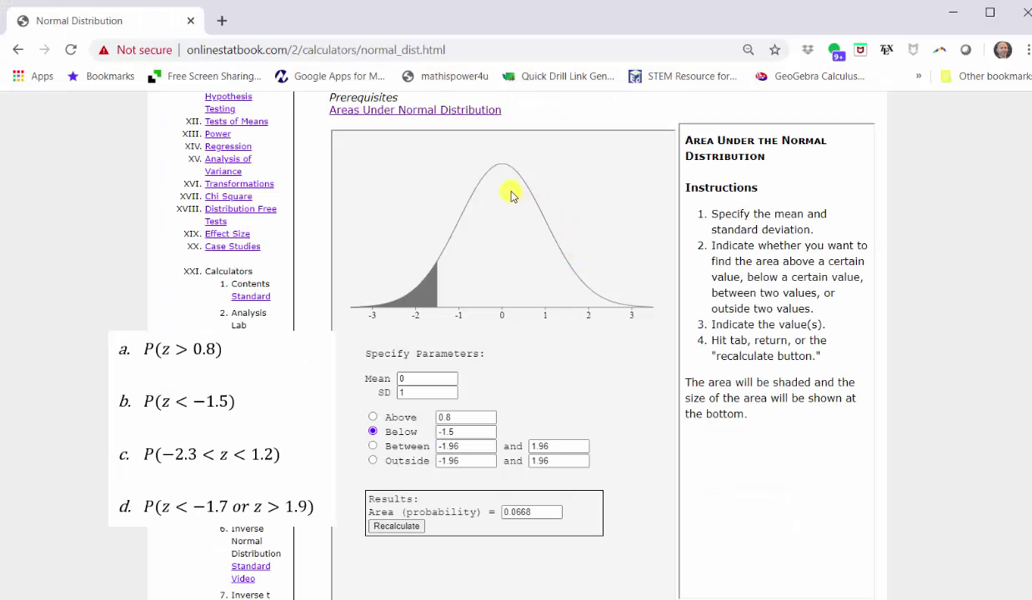
Switch the calculator to Between and select the lower bound -1.96 for replacement.
{"action": "left_click", "coordinate": [373, 446]}
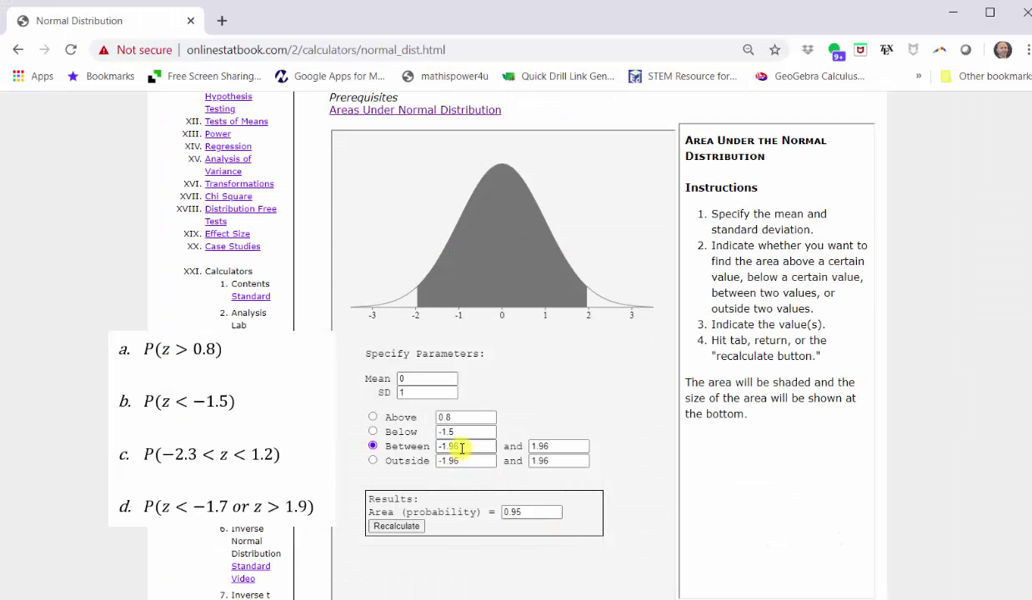
{"action": "left_click_drag", "start_coordinate": [461, 447], "coordinate": [431, 446]}
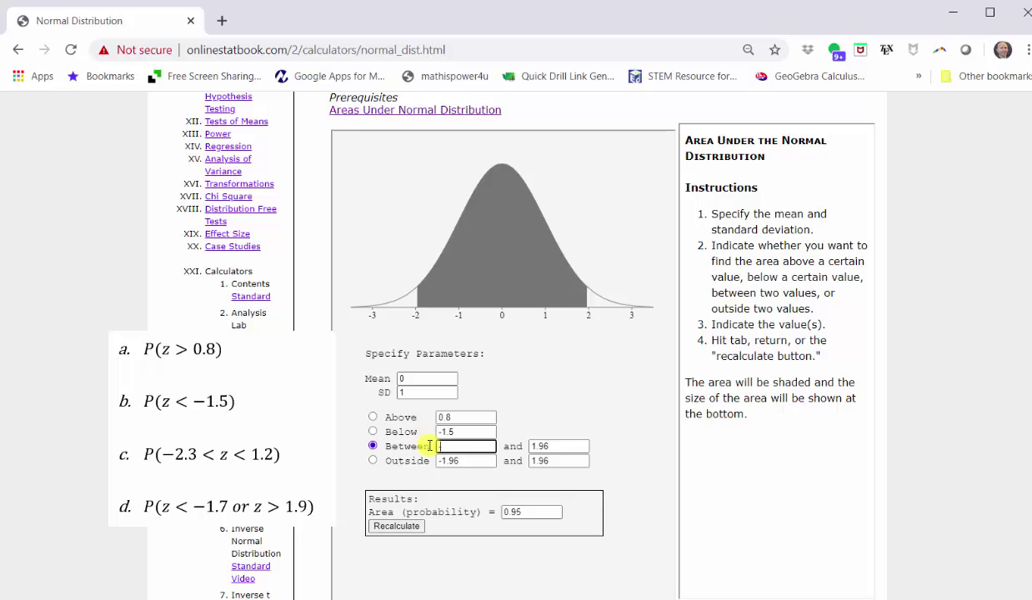
Compute the area between -2.3 and 1.2, giving 0.8742.
{"action": "type", "text": "-2.3"}
{"action": "key", "text": "Tab"}
{"action": "type", "text": "1"}
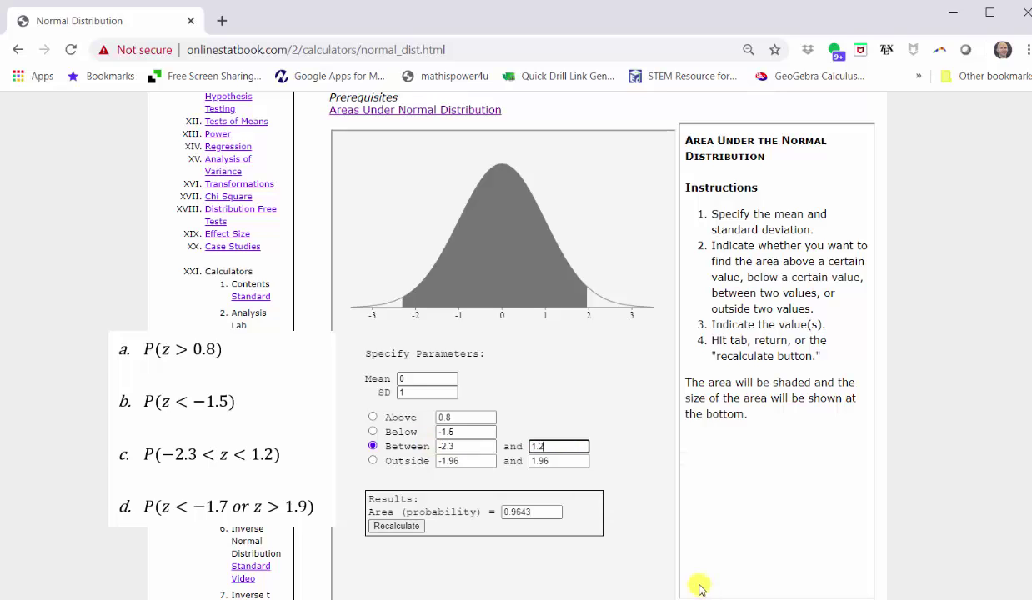
{"action": "left_click", "coordinate": [404, 526]}
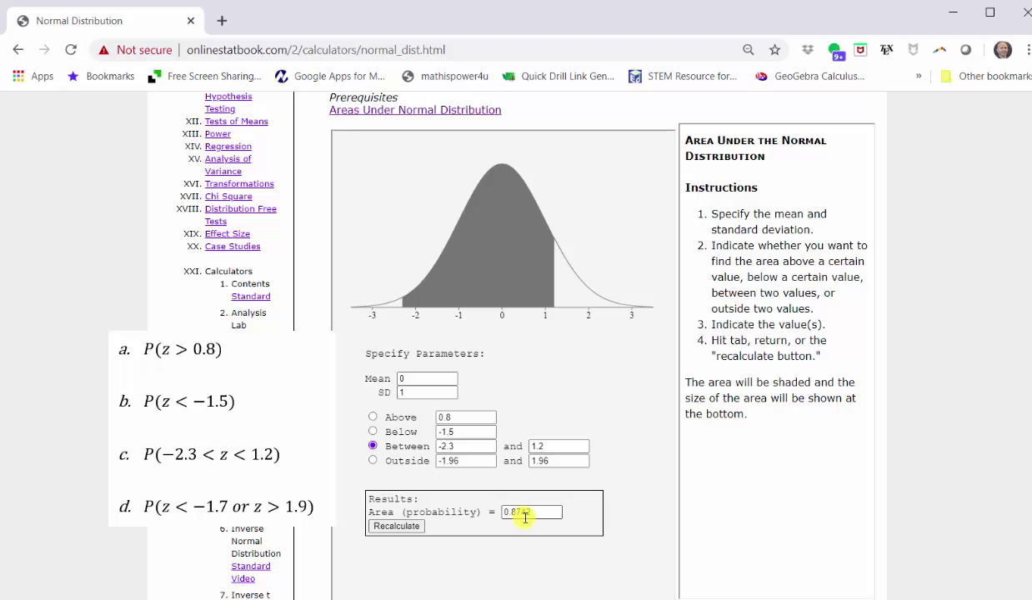
Handwrite ≈ 0.874 = 87.4% as the answer for part c on the slide.
{"action": "mouse_move", "coordinate": [390, 272]}
{"action": "left_mouse_down"}
{"action": "mouse_move", "coordinate": [491, 265]}
{"action": "mouse_move", "coordinate": [486, 275]}
{"action": "mouse_move", "coordinate": [523, 259]}
{"action": "left_mouse_up"}
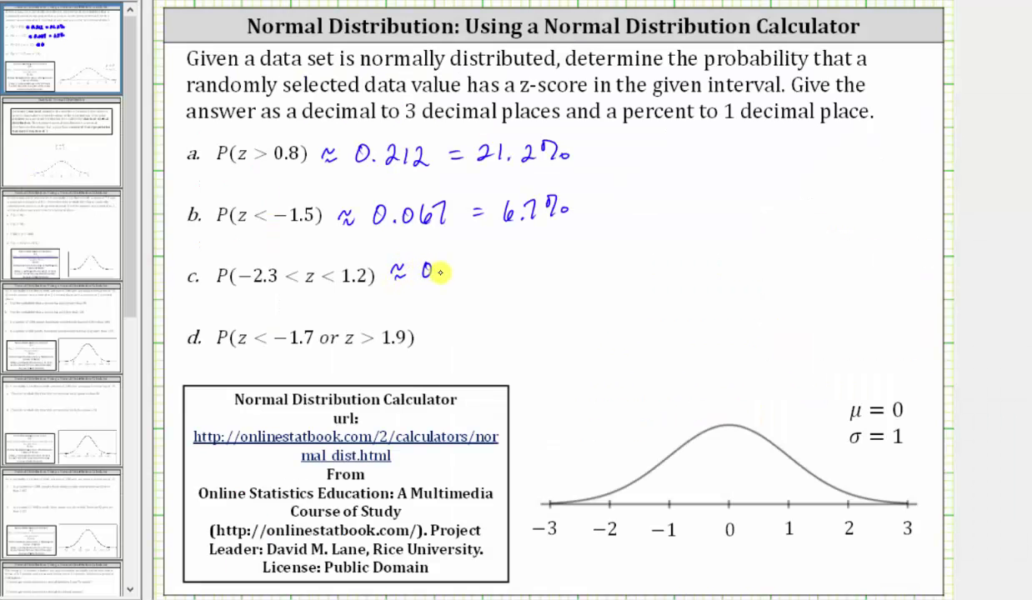
{"action": "mouse_move", "coordinate": [511, 269]}
{"action": "left_mouse_down"}
{"action": "mouse_move", "coordinate": [540, 271]}
{"action": "mouse_move", "coordinate": [547, 255]}
{"action": "left_mouse_up"}
{"action": "left_click_drag", "start_coordinate": [552, 257], "coordinate": [557, 275]}
{"action": "left_click_drag", "start_coordinate": [569, 272], "coordinate": [601, 263]}
{"action": "mouse_move", "coordinate": [597, 252]}
{"action": "left_mouse_down"}
{"action": "mouse_move", "coordinate": [598, 268]}
{"action": "mouse_move", "coordinate": [617, 254]}
{"action": "mouse_move", "coordinate": [625, 265]}
{"action": "left_mouse_up"}
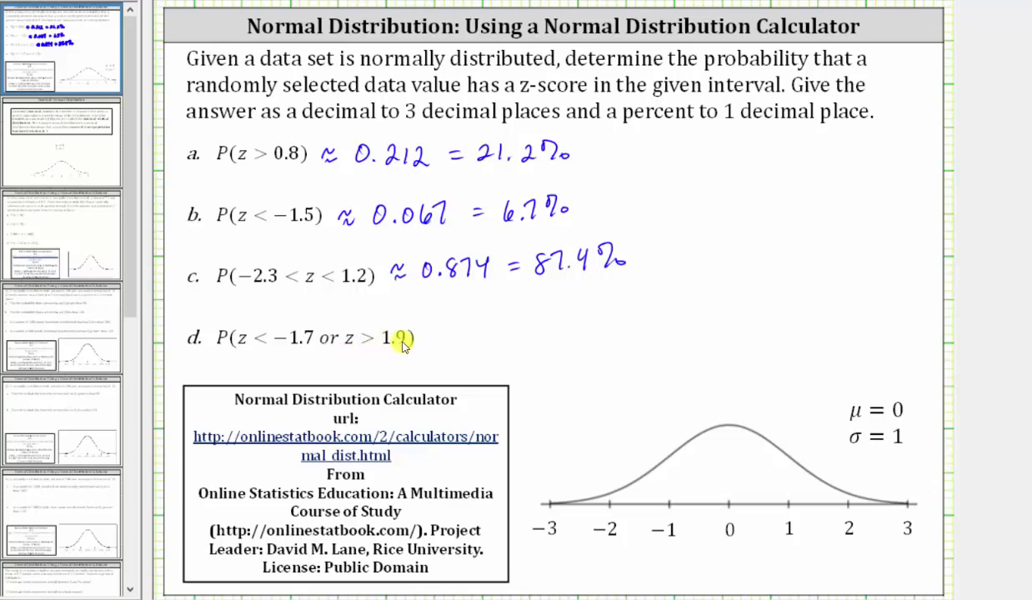
{"action": "left_click", "coordinate": [671, 541]}
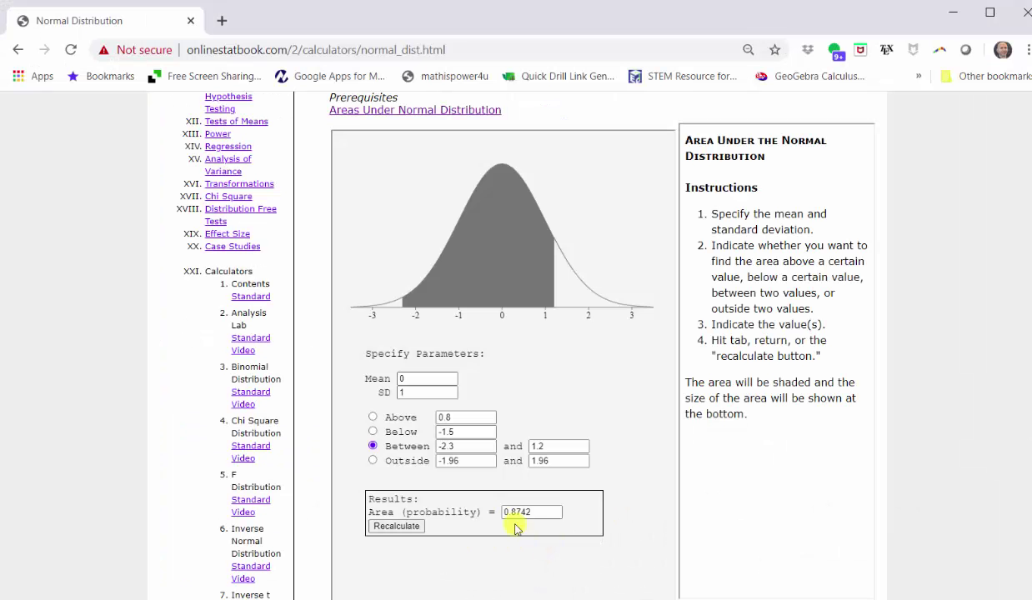
Switch to Outside, set bounds -1.7 and 1.9, and compute the area 0.0733.
{"action": "left_click", "coordinate": [374, 461]}
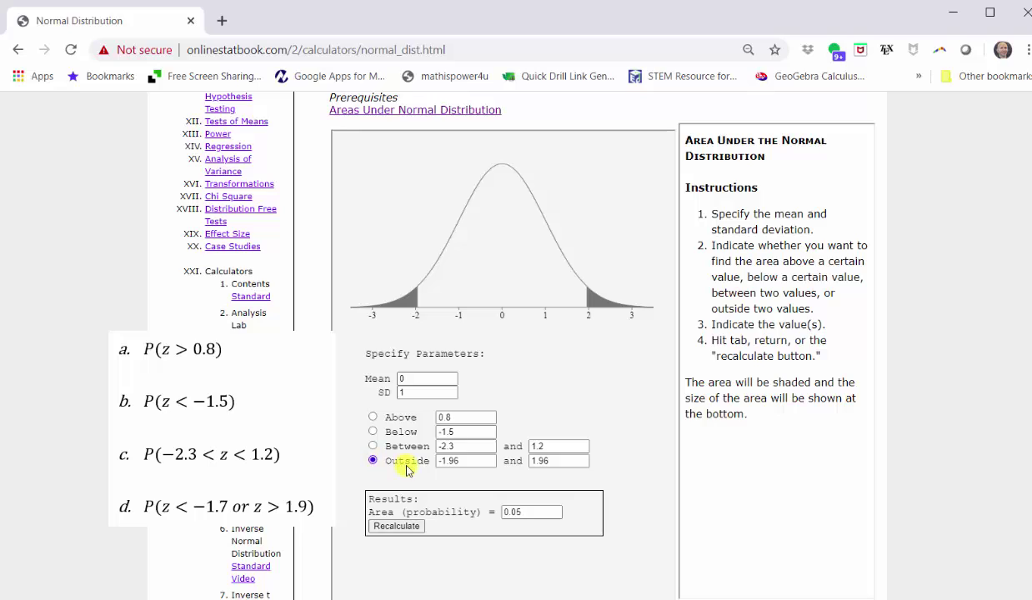
{"action": "left_click_drag", "start_coordinate": [449, 468], "coordinate": [428, 460]}
{"action": "key", "text": "BackSpace"}
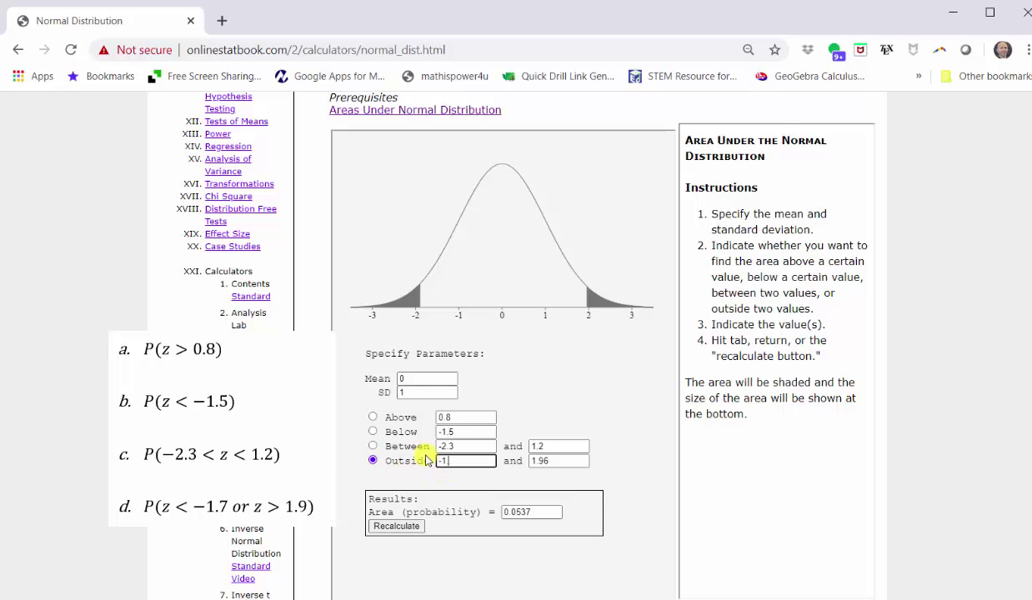
{"action": "type", "text": "-1.7"}
{"action": "left_click", "coordinate": [558, 460]}
{"action": "left_click_drag", "start_coordinate": [554, 462], "coordinate": [511, 461]}
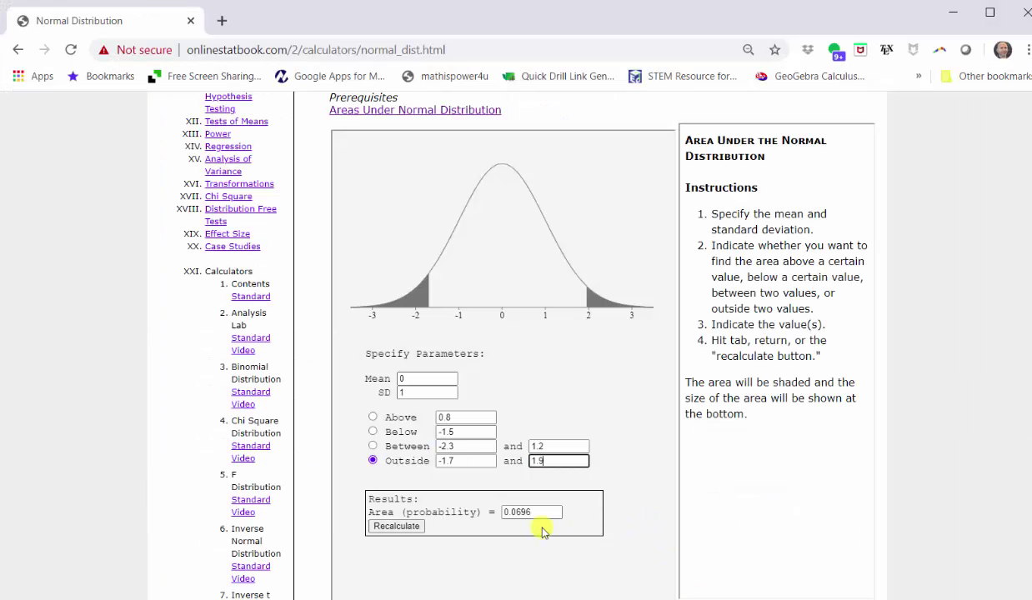
{"action": "left_click", "coordinate": [400, 525]}
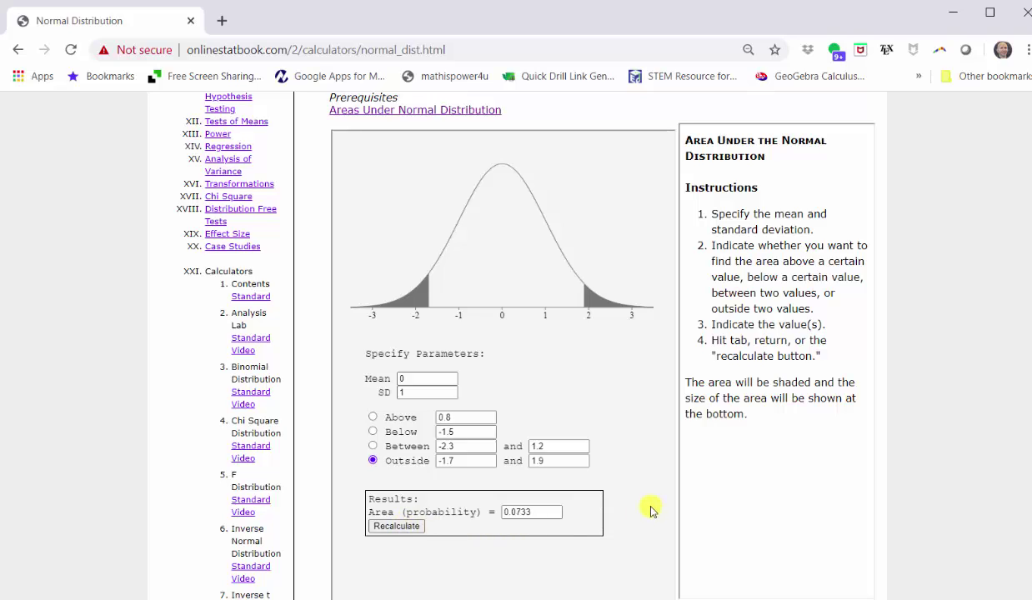